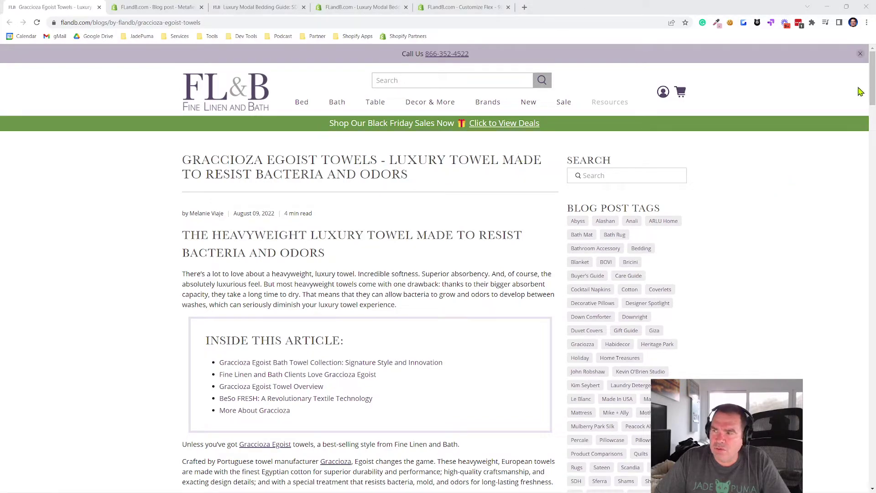
# Scroll to the towel post's six-towel Related Products grid and highlight its RELATED PRODUCTS heading
pyautogui.moveTo(872, 77); pyautogui.dragTo(863, 401)
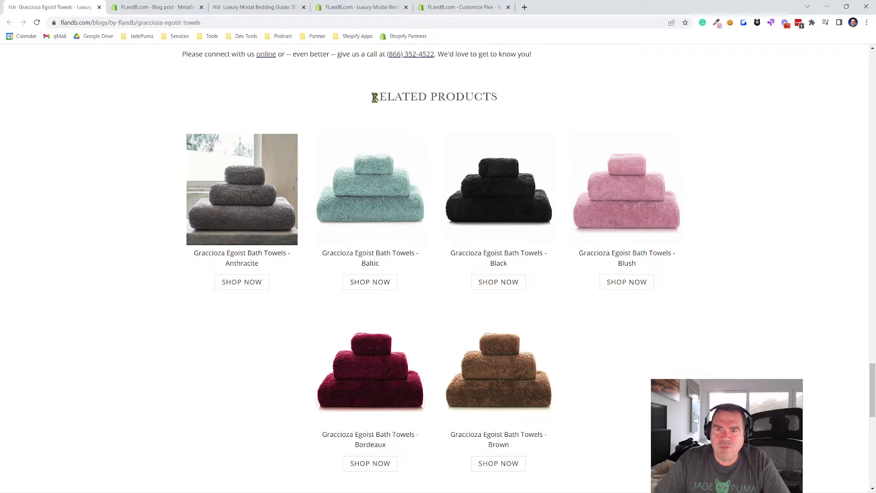
pyautogui.moveTo(375, 98); pyautogui.dragTo(512, 95)
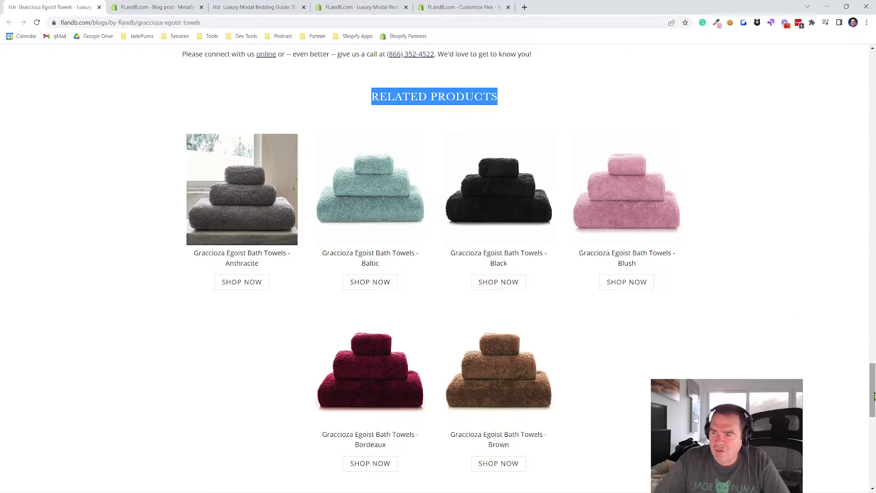
pyautogui.moveTo(872, 391); pyautogui.dragTo(853, 391)
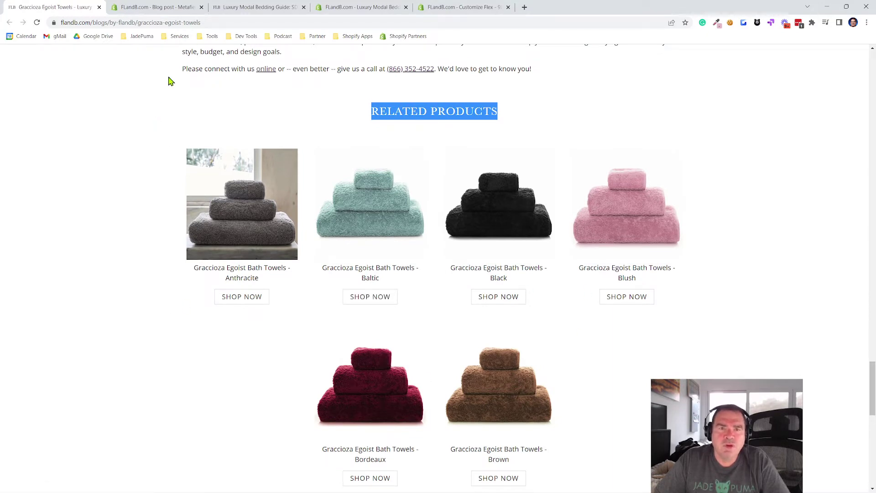
pyautogui.click(256, 8)
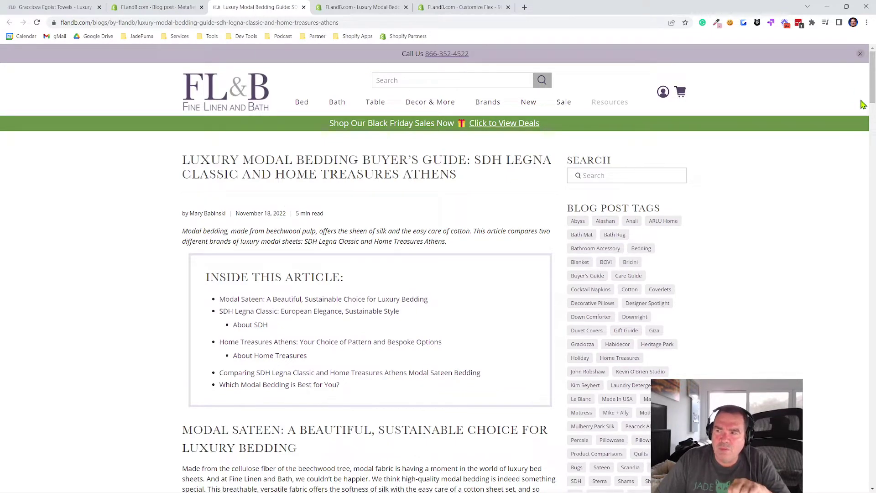
pyautogui.moveTo(873, 89); pyautogui.dragTo(872, 365)
pyautogui.scroll(-5, 625, 296)
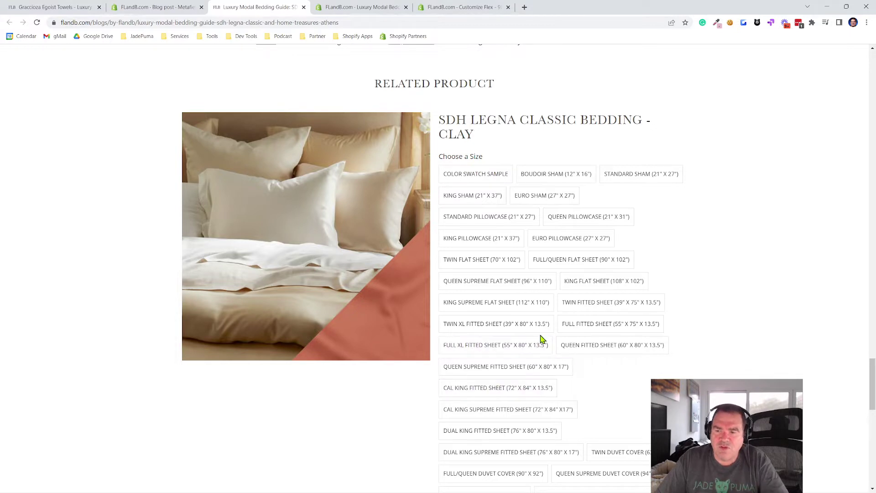
pyautogui.scroll(-3, 483, 181)
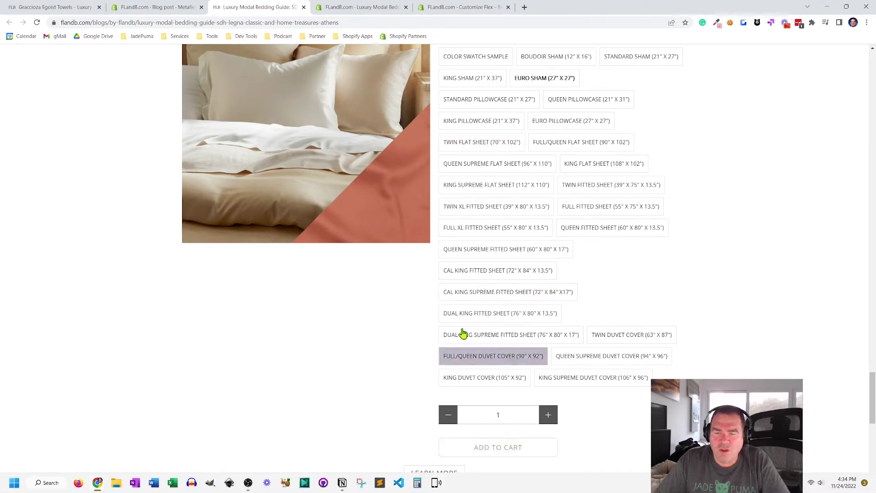
pyautogui.scroll(6, 648, 265)
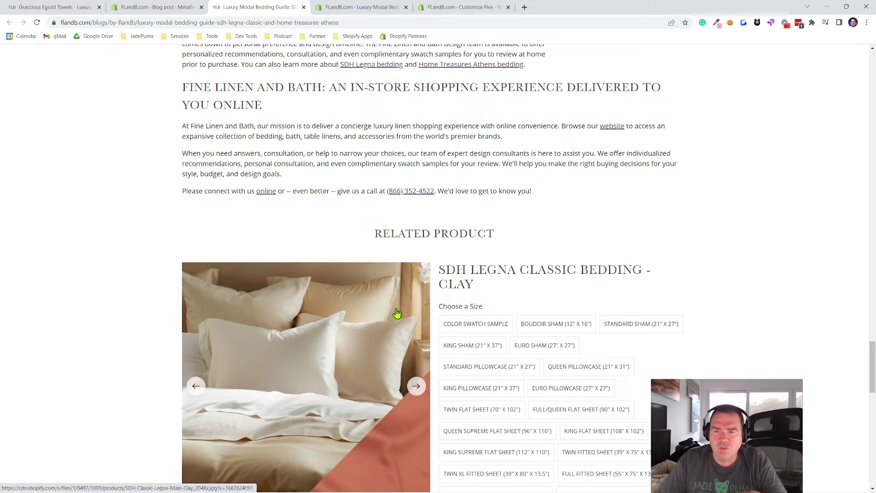
pyautogui.click(46, 7)
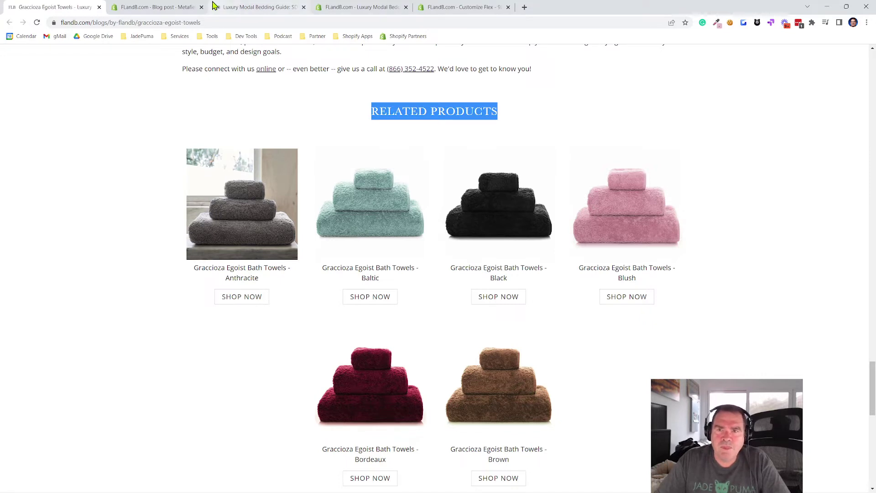
# Show all metafields of the Graccioza Egoist Towels post, where Featured Products lists 6 towels
pyautogui.click(154, 8)
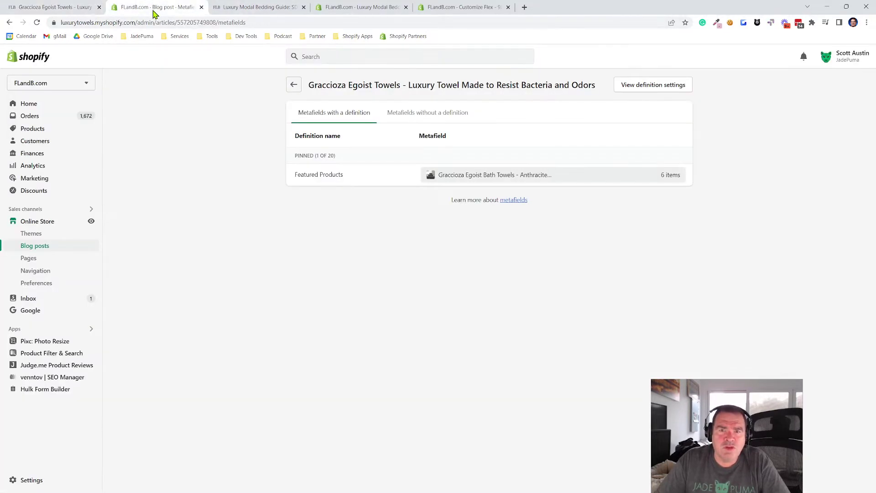
pyautogui.click(294, 87)
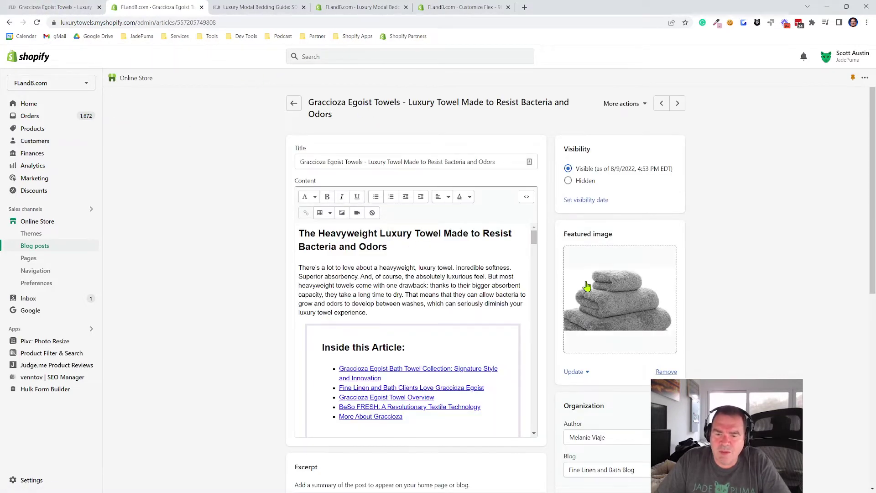
pyautogui.scroll(-8, 453, 295)
pyautogui.scroll(-1, 755, 313)
pyautogui.scroll(-7, 755, 314)
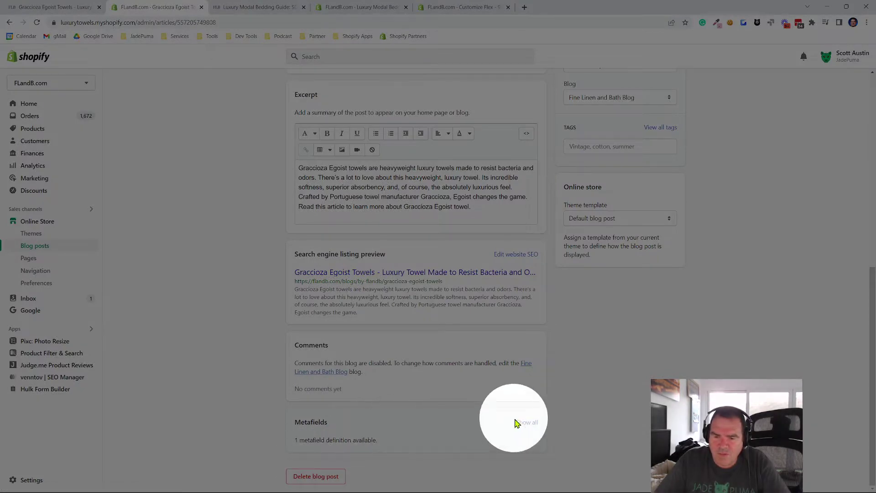
pyautogui.click(527, 422)
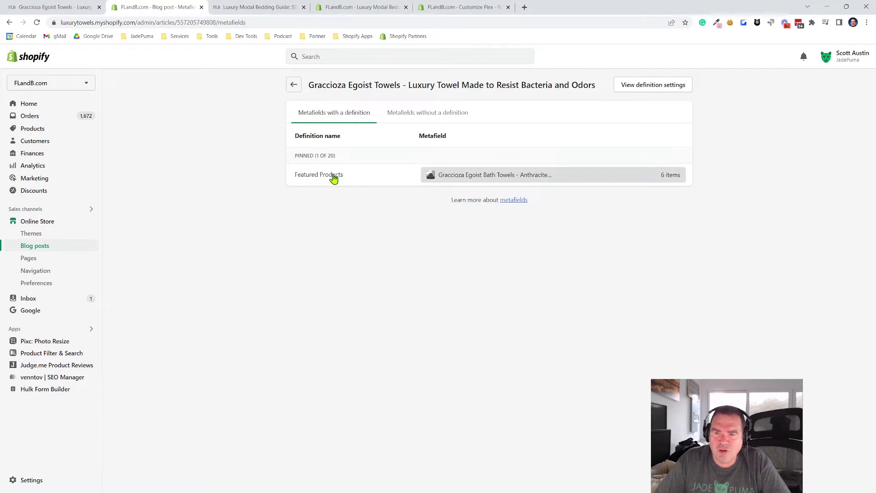
pyautogui.click(496, 182)
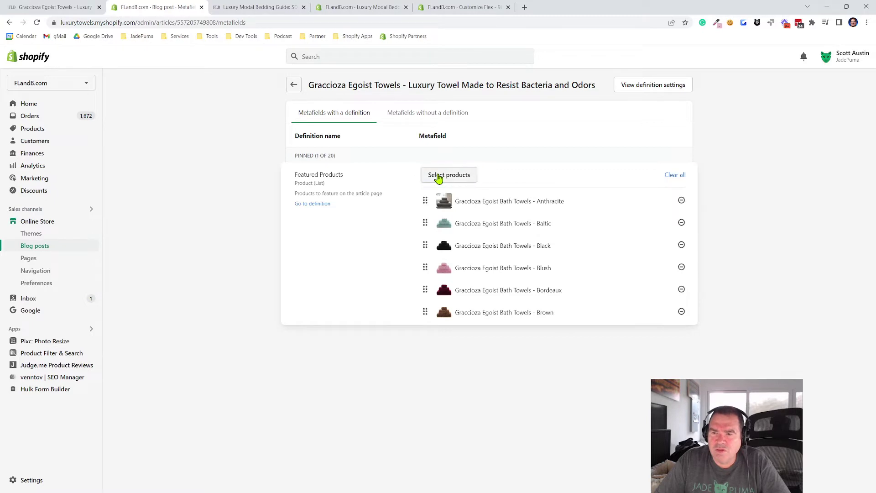
pyautogui.click(437, 177)
pyautogui.scroll(-10, 381, 331)
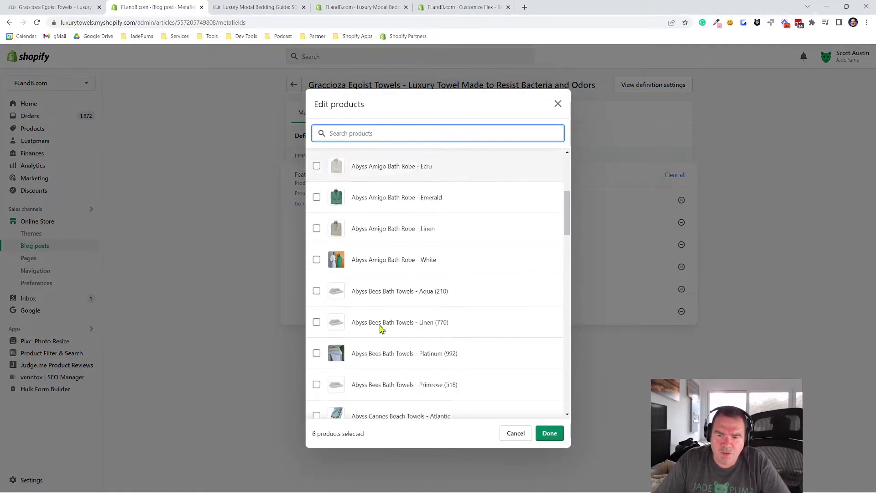
pyautogui.scroll(-10, 478, 348)
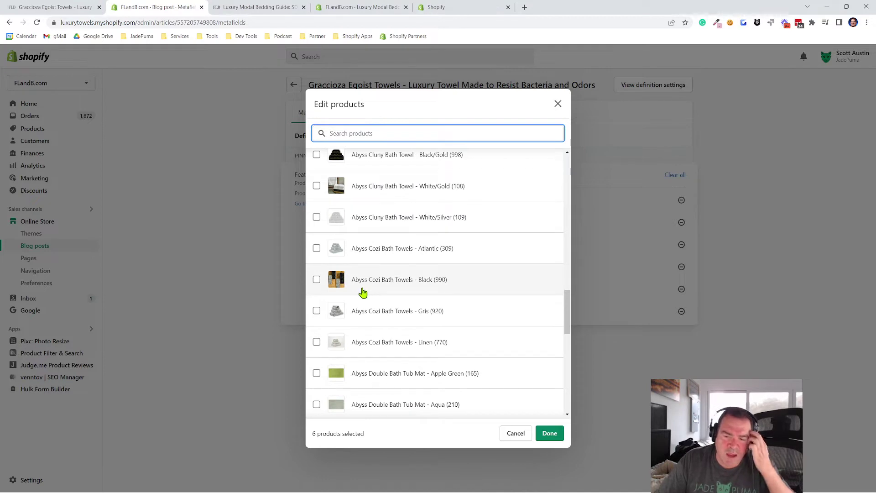
pyautogui.click(513, 434)
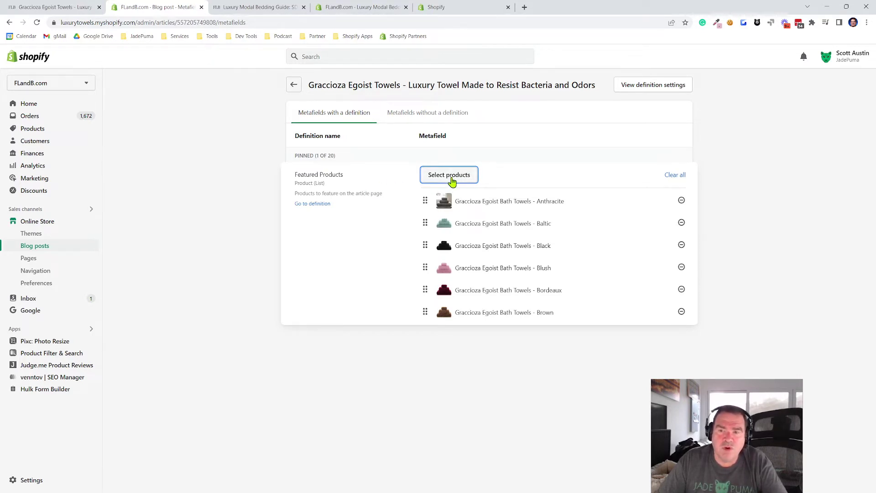
pyautogui.tripleClick(725, 174)
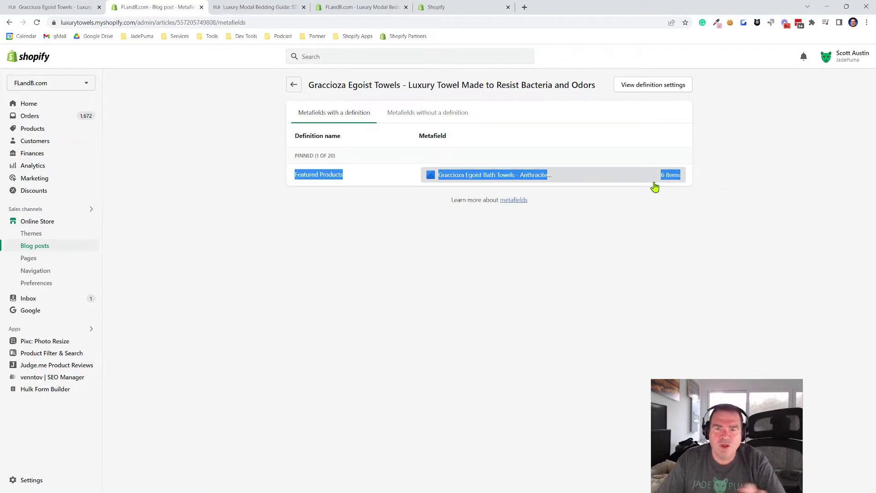
# Open the Luxury Modal Bedding post's metafields page, reloading it after the loading error
pyautogui.click(303, 220)
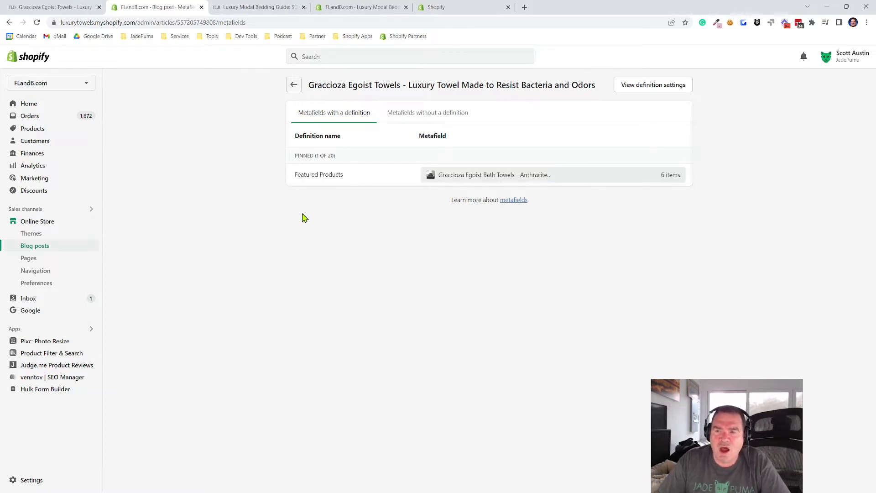
pyautogui.click(351, 9)
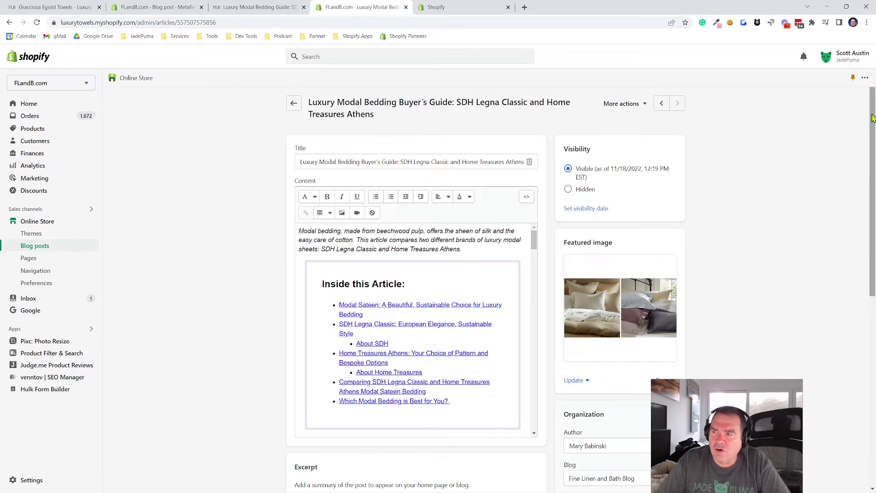
pyautogui.scroll(-1, 864, 157)
pyautogui.scroll(-8, 865, 157)
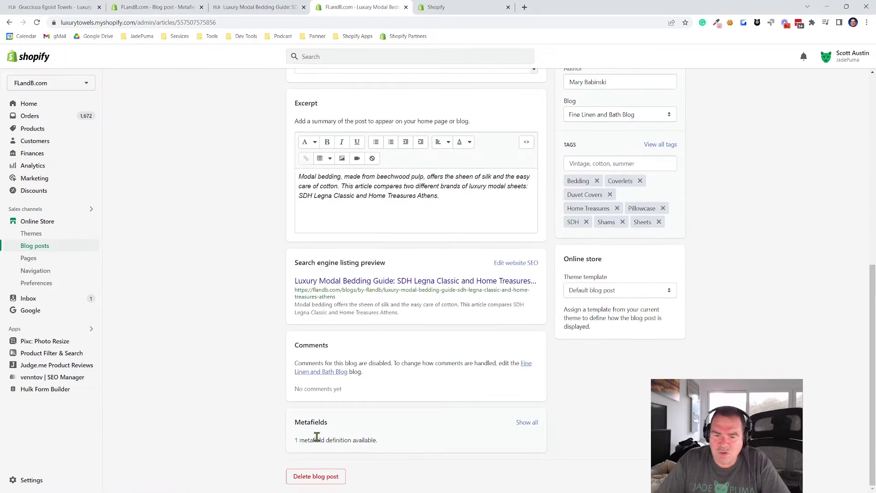
pyautogui.click(527, 423)
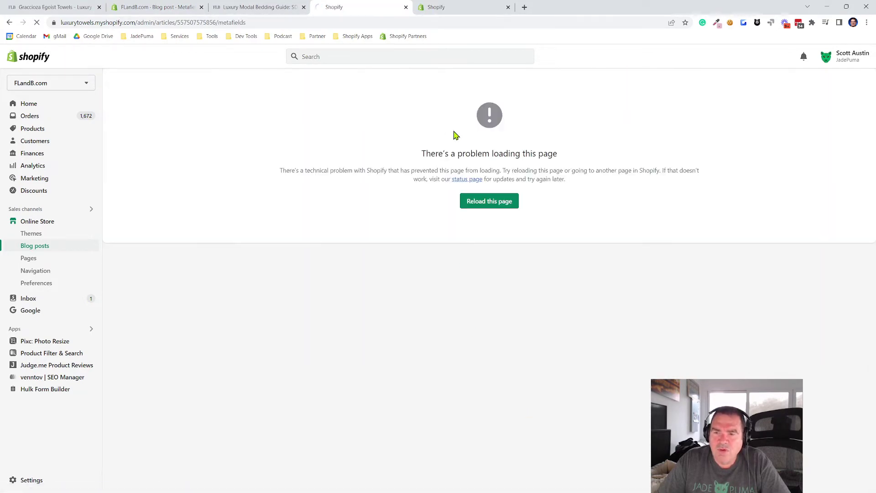
pyautogui.click(481, 201)
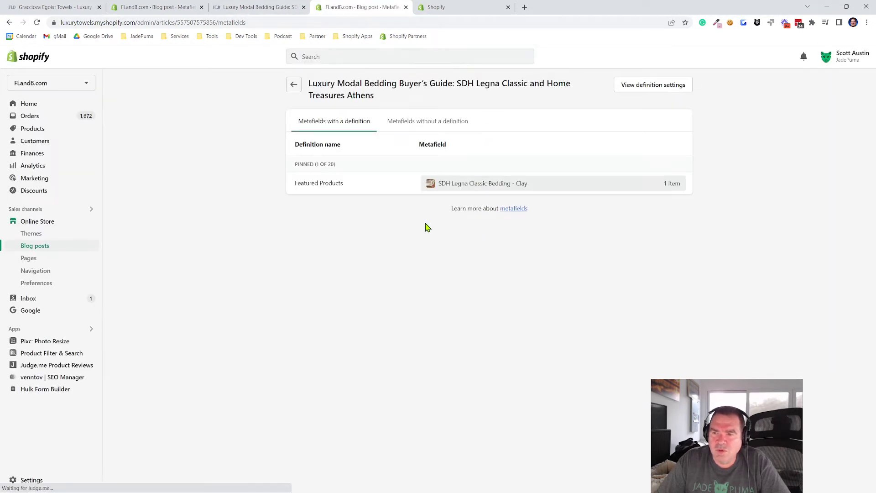
# Check the Featured Products metafield's product, then go to the blog post metafield definitions
pyautogui.click(461, 188)
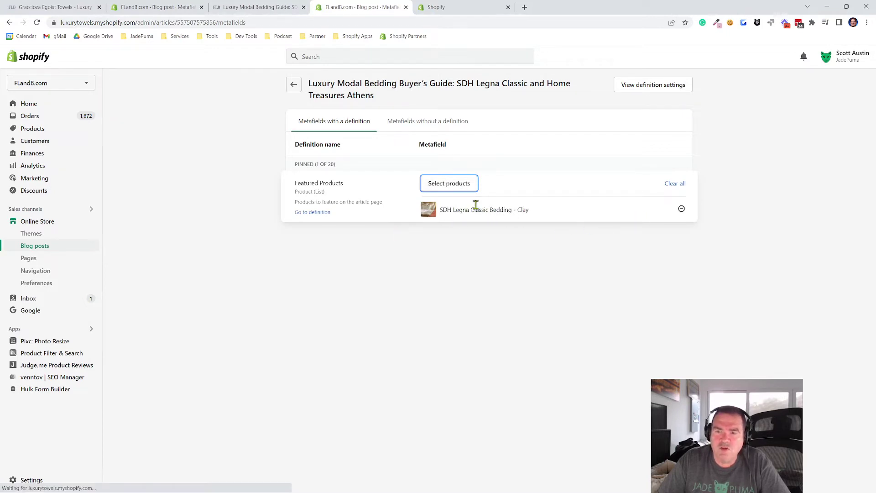
pyautogui.click(396, 314)
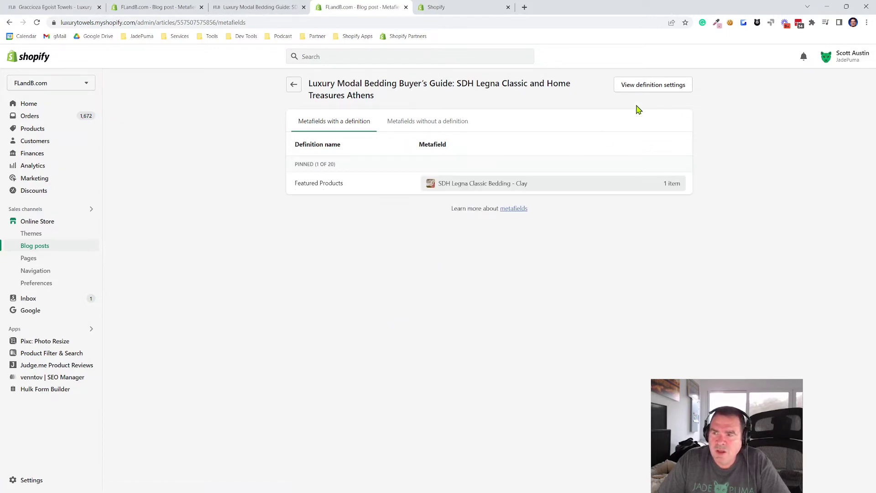
pyautogui.click(649, 88)
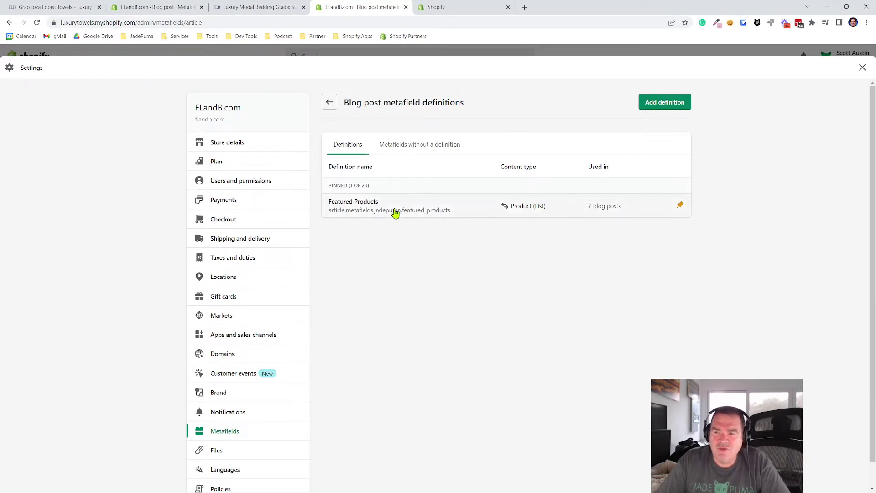
# Open the Featured Products definition and select its jadepuma.featured_products namespace and key
pyautogui.click(358, 207)
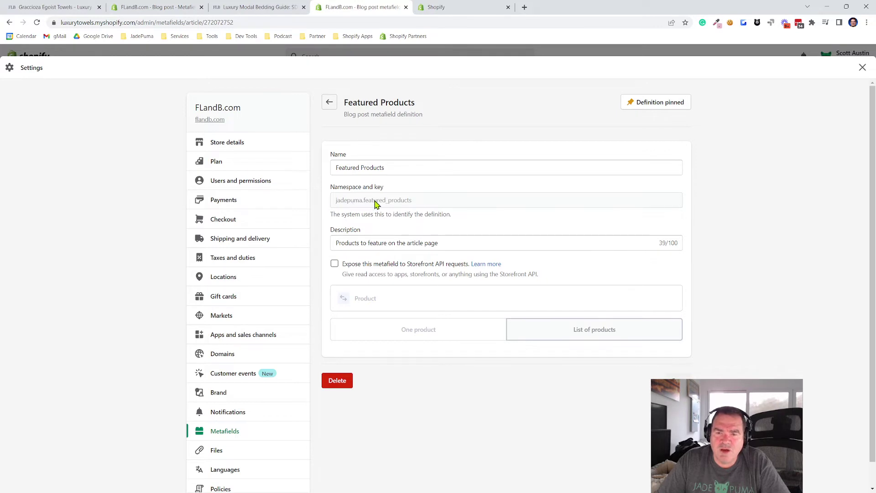
pyautogui.moveTo(419, 204); pyautogui.dragTo(333, 203)
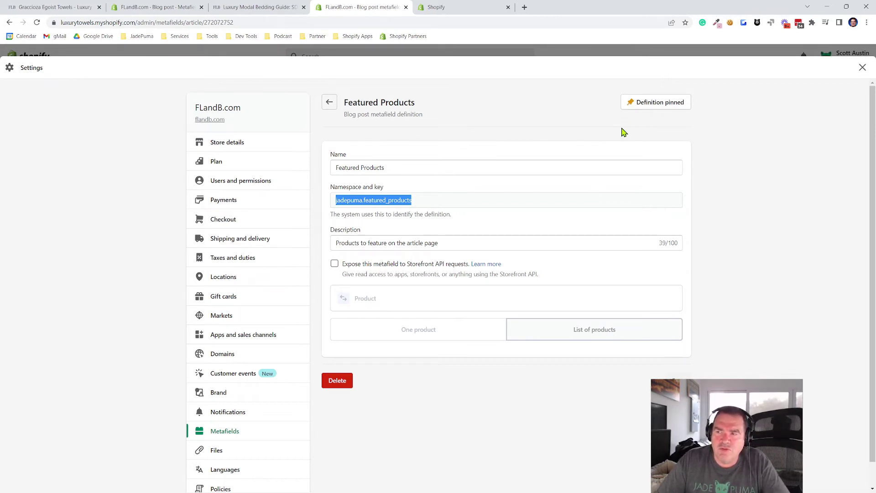
# Close store settings and dock the tutorial editor and live 'Promote a Product in an Article' page here
pyautogui.click(862, 68)
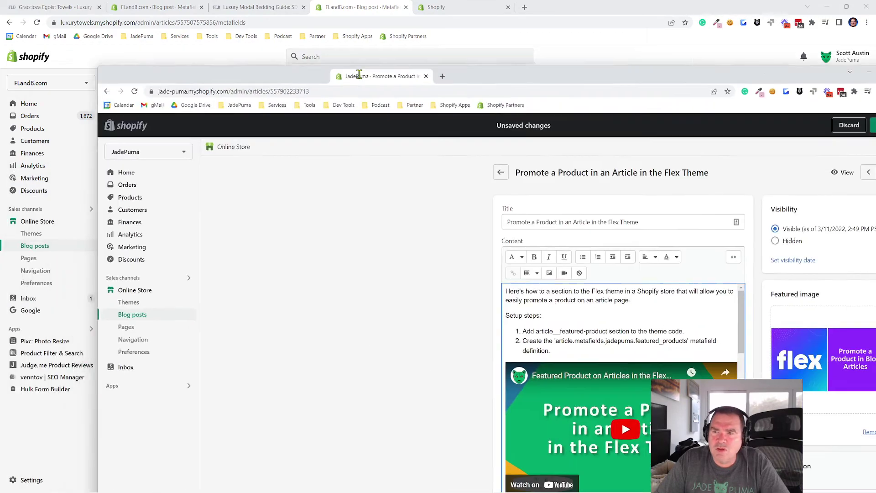
pyautogui.click(340, 19)
pyautogui.moveTo(340, 19); pyautogui.dragTo(548, 9)
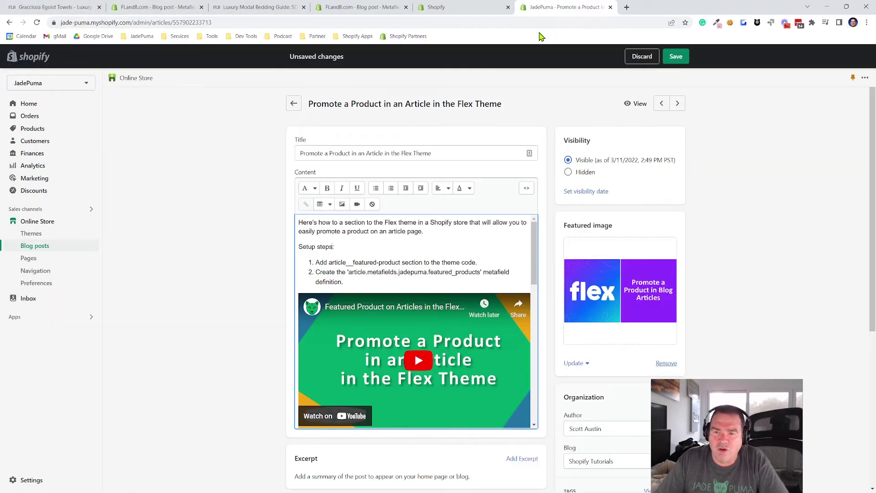
pyautogui.scroll(-3, 413, 326)
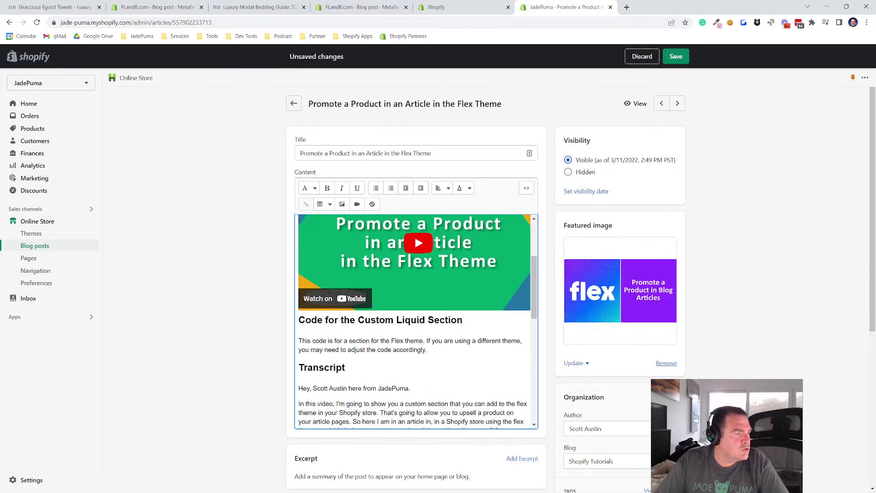
pyautogui.moveTo(0, 265); pyautogui.dragTo(655, 6)
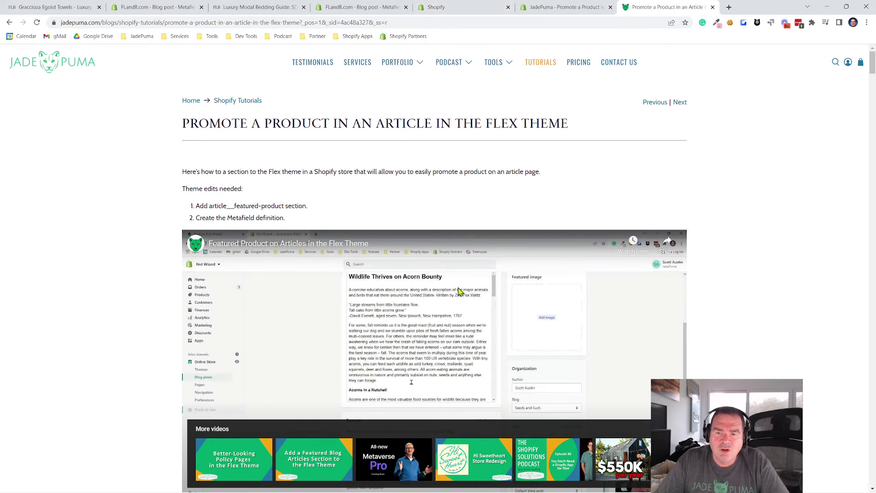
# Review the tutorial's code, highlight 'article__featured-product section', and return to the Modal Bedding metafields
pyautogui.scroll(-10, 443, 277)
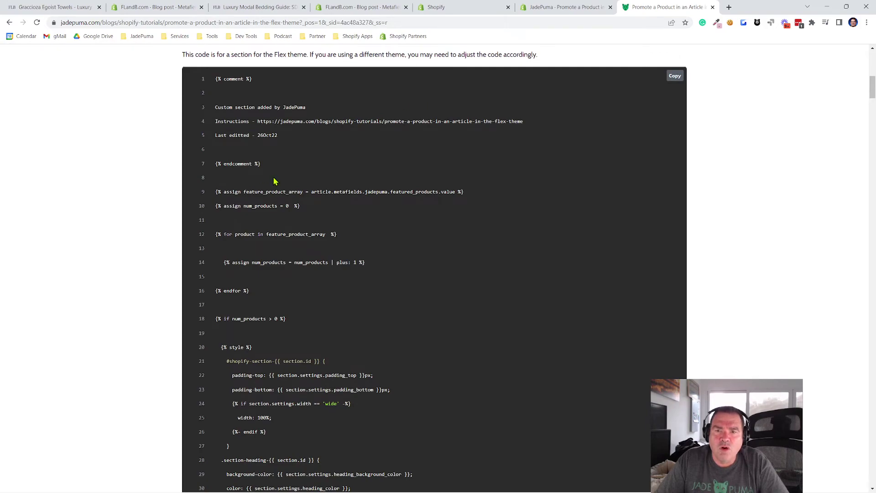
pyautogui.scroll(-15, 308, 309)
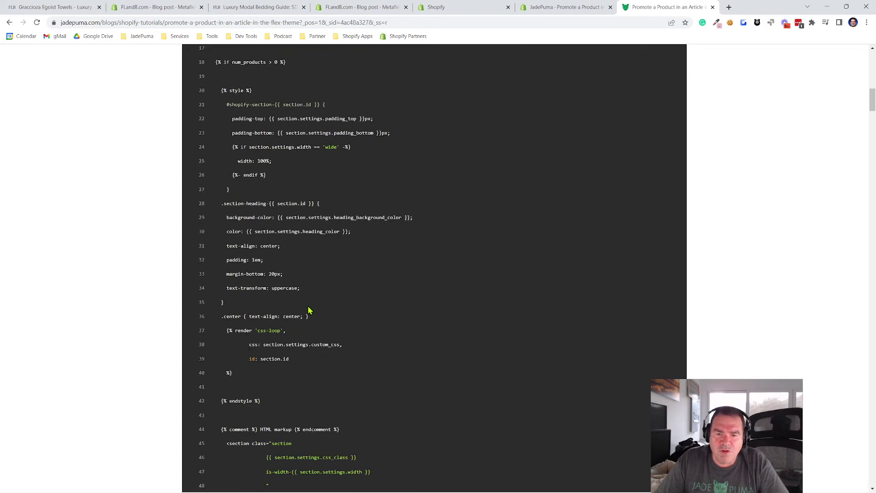
pyautogui.scroll(20, 313, 309)
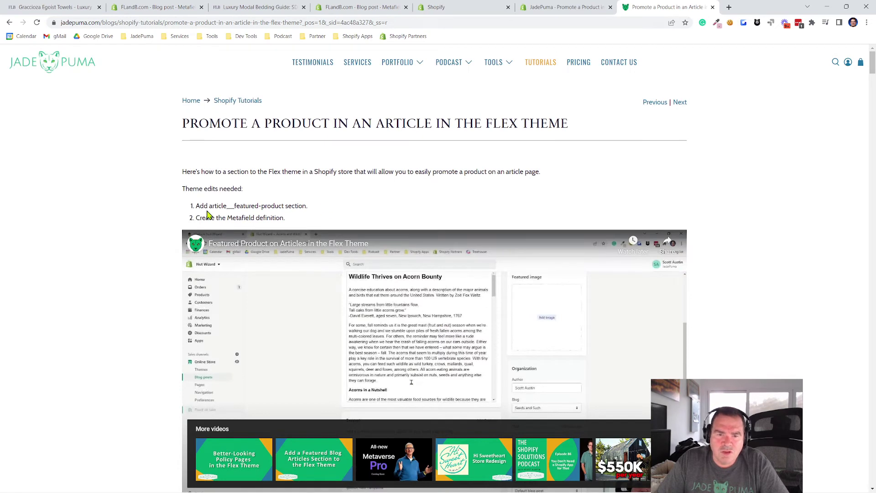
pyautogui.moveTo(210, 205); pyautogui.dragTo(304, 206)
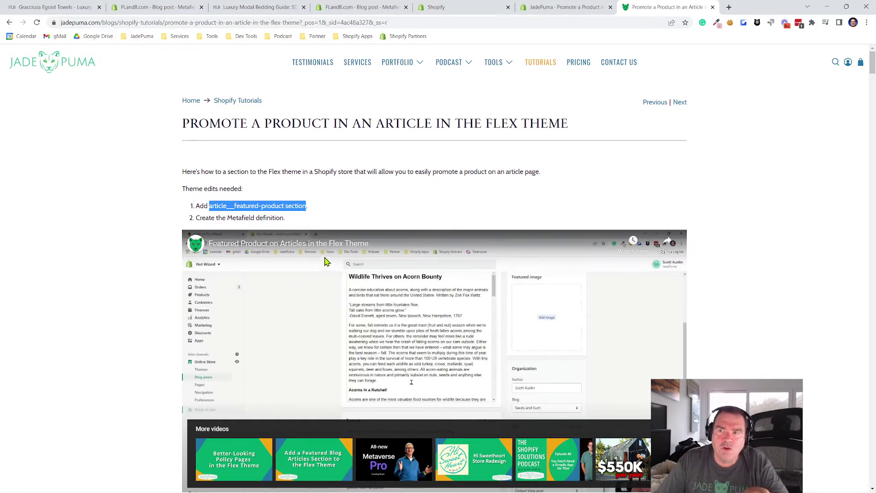
pyautogui.click(335, 8)
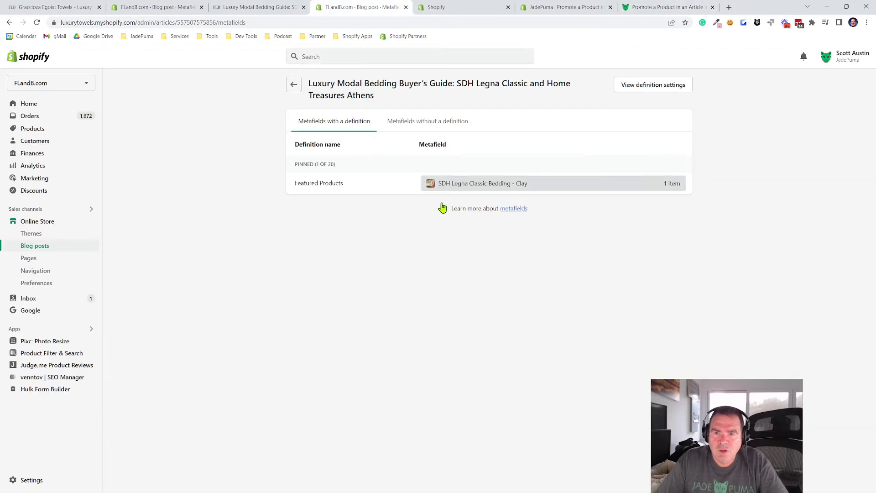
# Launch the theme editor for the current Flex - 9Jul22 theme from Online Store
pyautogui.click(39, 224)
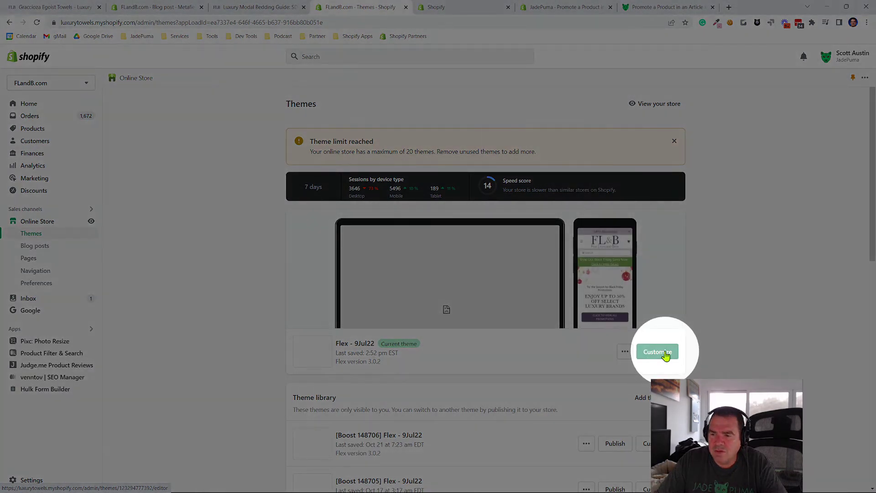
pyautogui.click(657, 352)
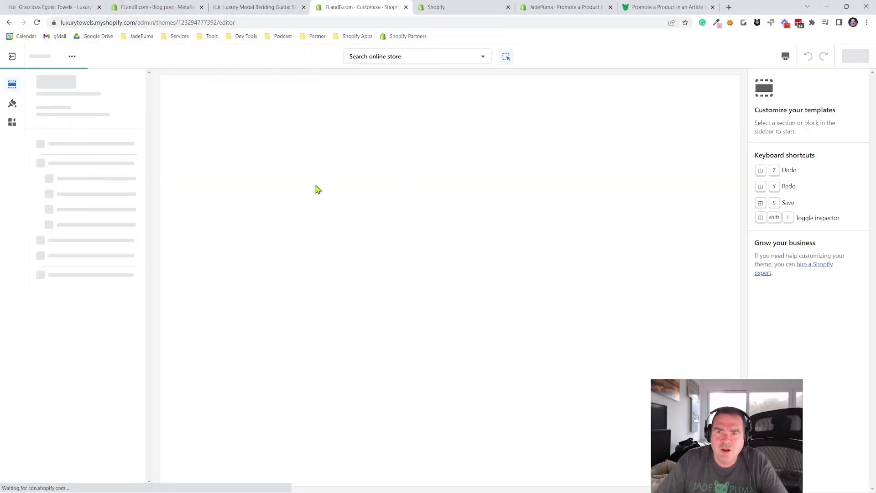
# Switch the theme editor preview to the Default blog post template
pyautogui.click(408, 59)
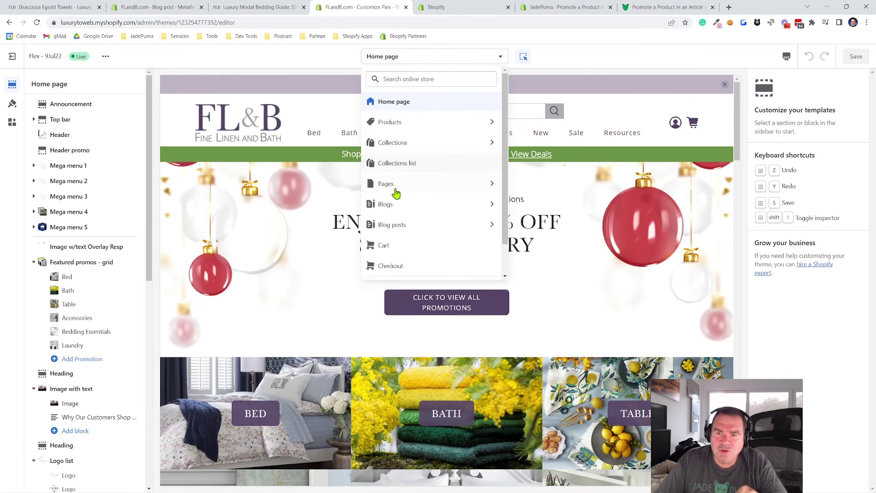
pyautogui.click(387, 228)
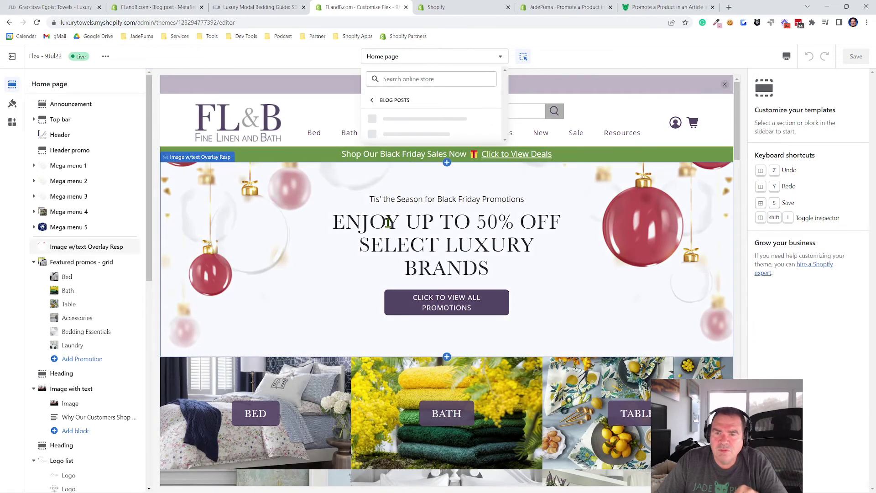
pyautogui.click(387, 122)
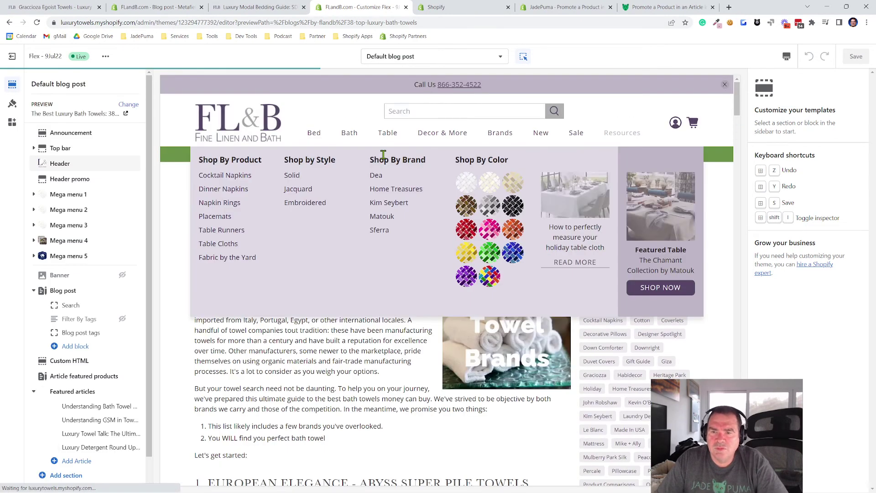
# Collapse the Featured articles blocks and open the Article featured products section settings
pyautogui.scroll(-1, 87, 287)
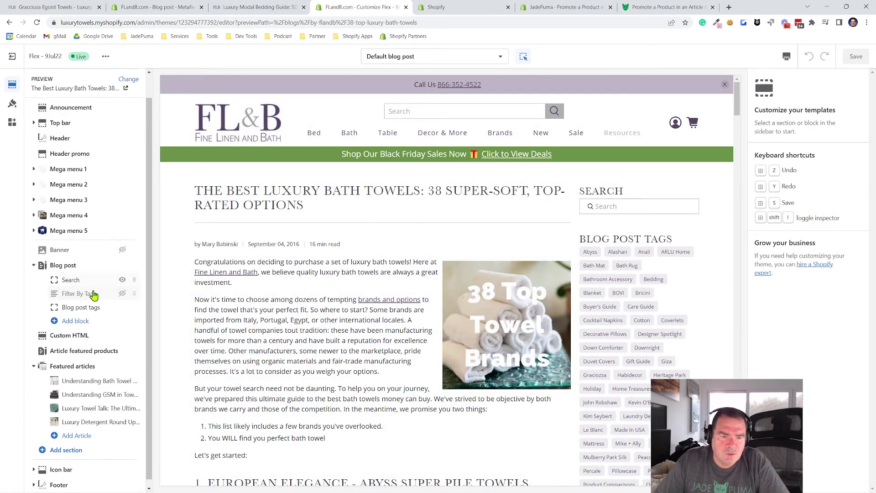
pyautogui.moveTo(78, 361)
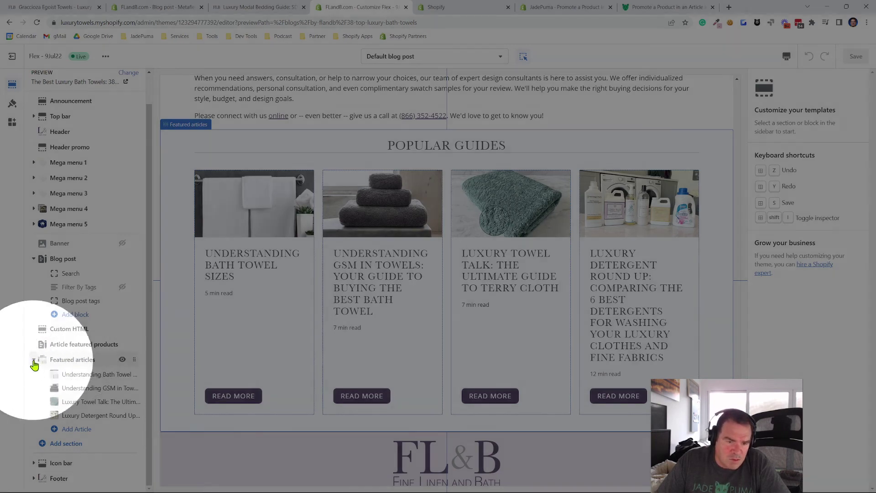
pyautogui.click(32, 361)
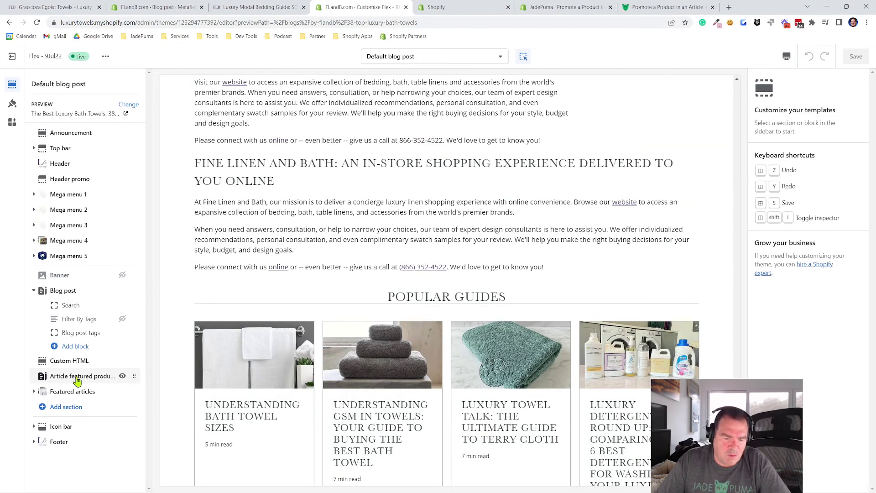
pyautogui.click(77, 380)
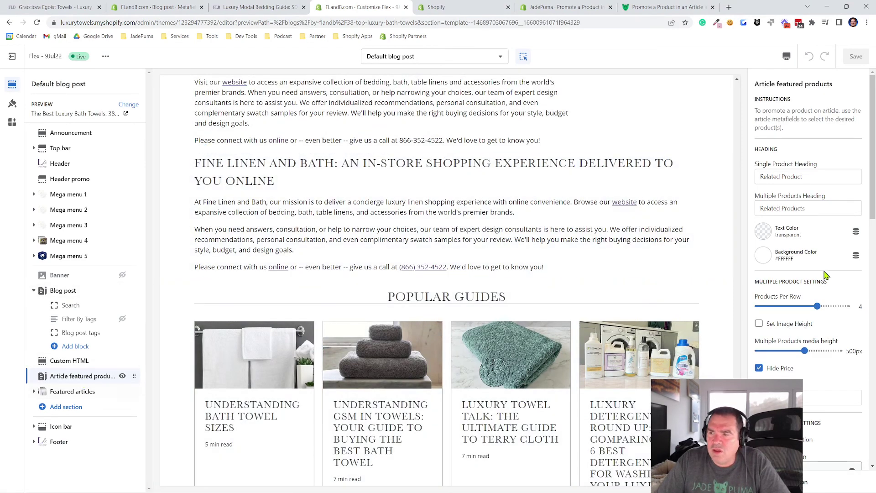
pyautogui.moveTo(816, 176); pyautogui.dragTo(754, 178)
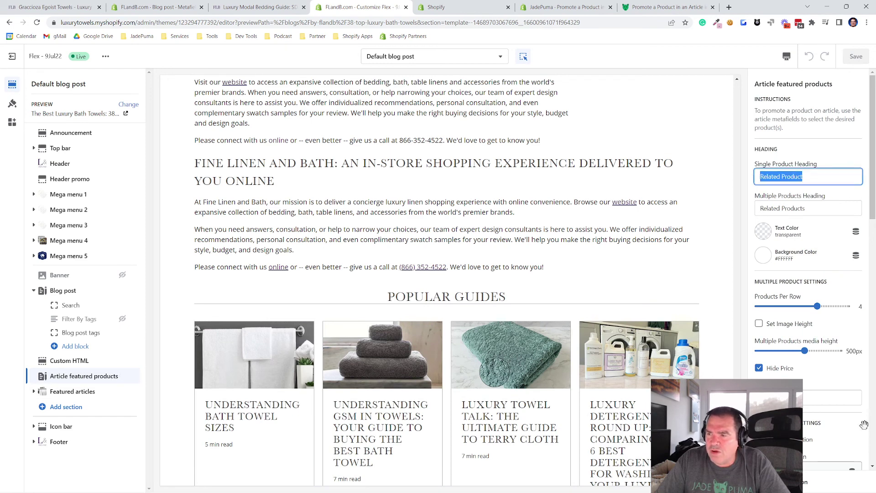
pyautogui.moveTo(809, 208); pyautogui.dragTo(748, 212)
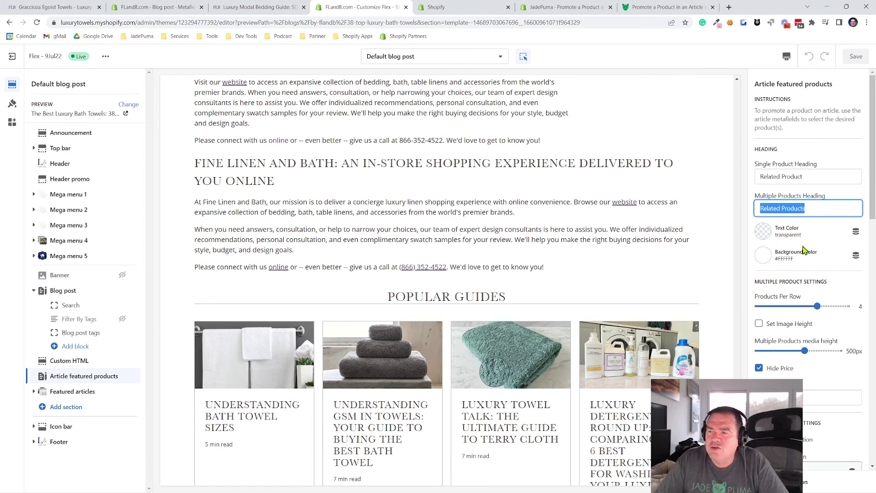
pyautogui.scroll(-5, 807, 278)
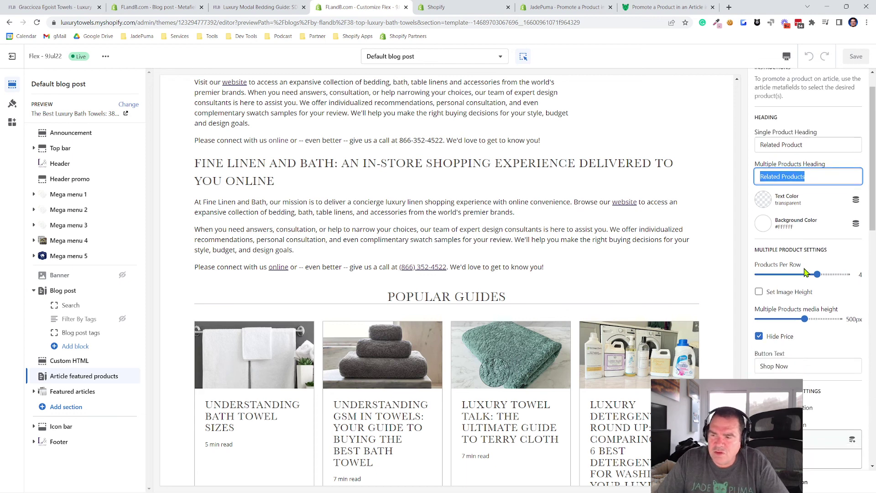
pyautogui.scroll(5, 804, 267)
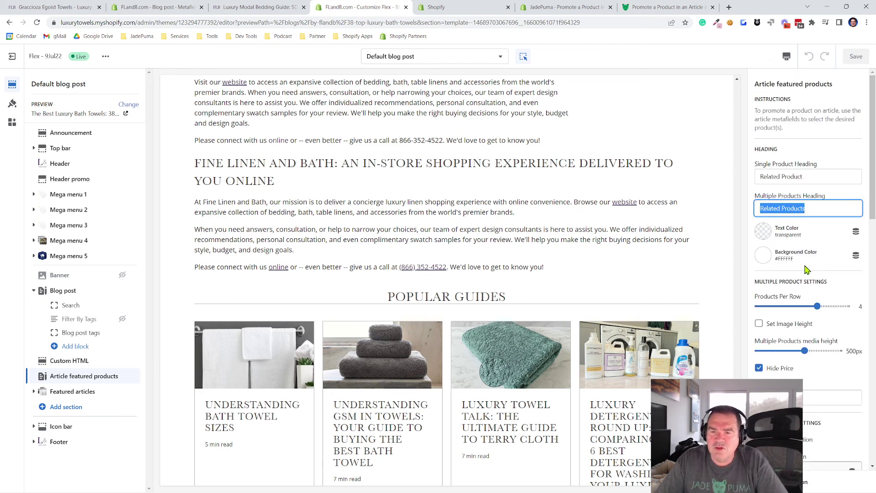